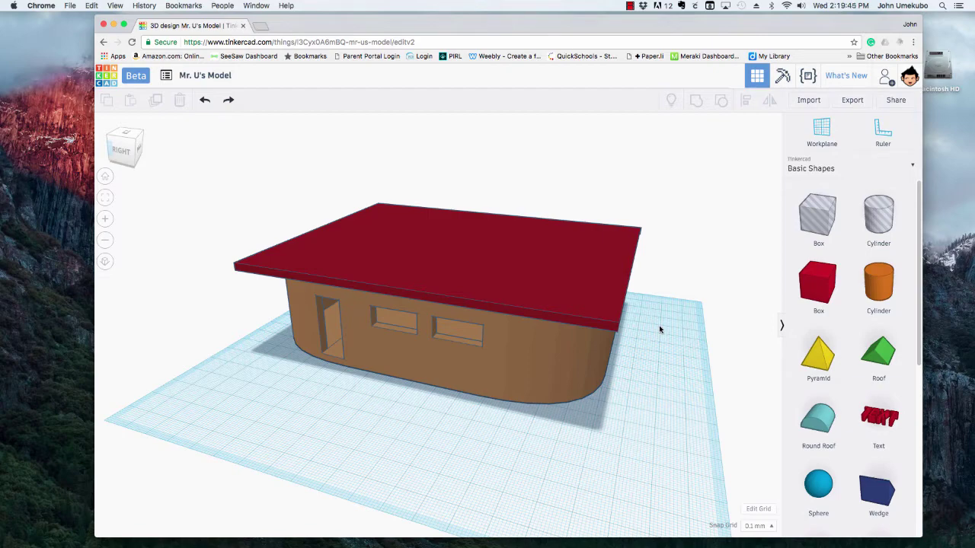
Select the red roof and try turning it into a Hole to see inside
mouse_move(646, 401)
right_mouse_down()
mouse_move(556, 397)
mouse_move(648, 396)
right_mouse_up()
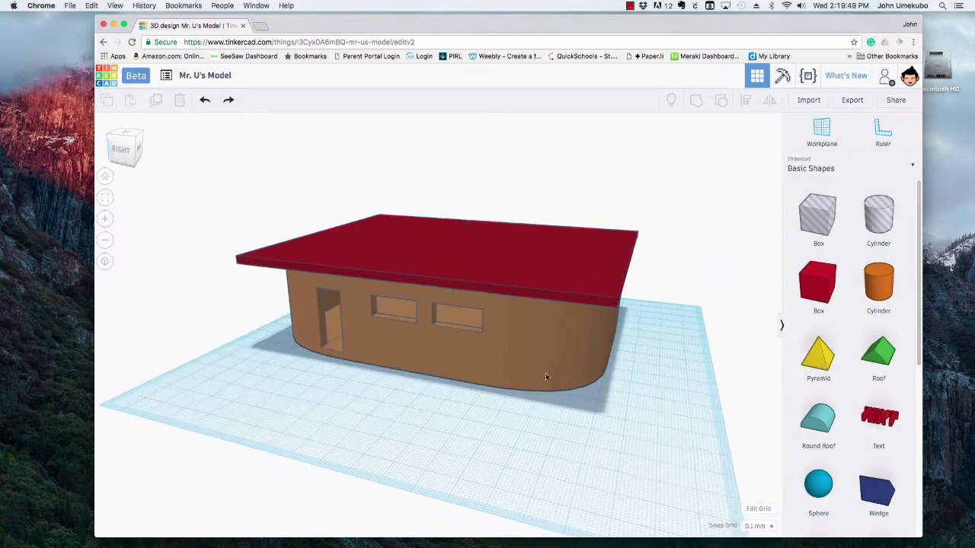
scroll(518, 378, "up", 4)
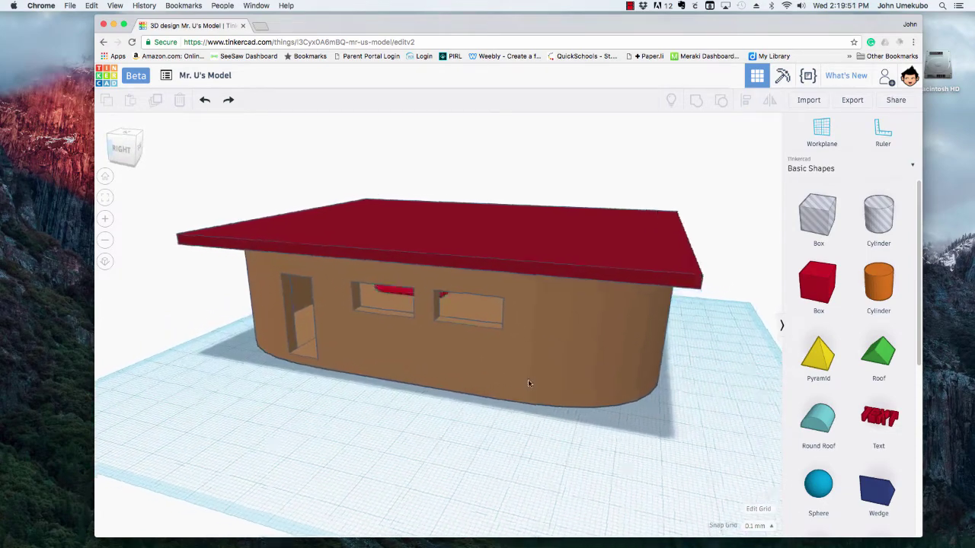
right_click_drag(529, 383, 501, 398)
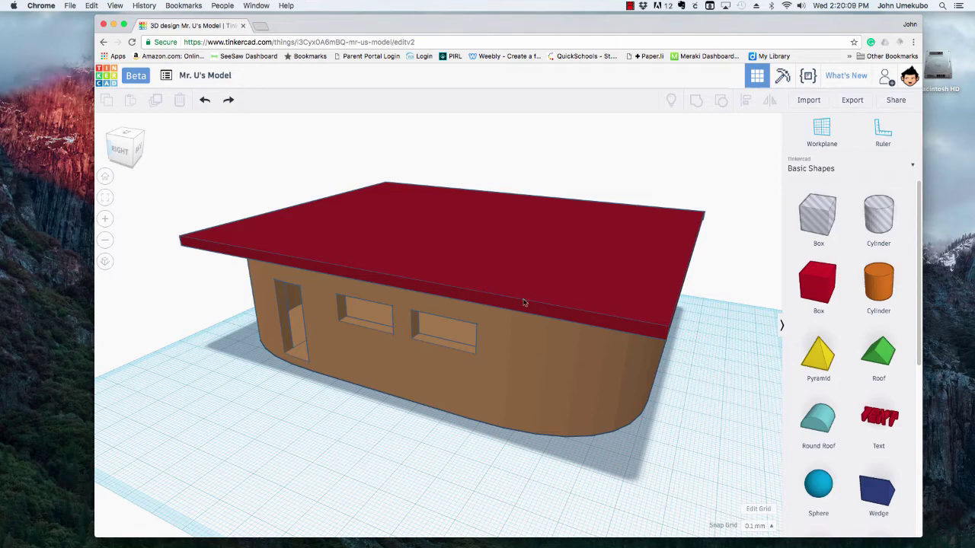
left_click(509, 268)
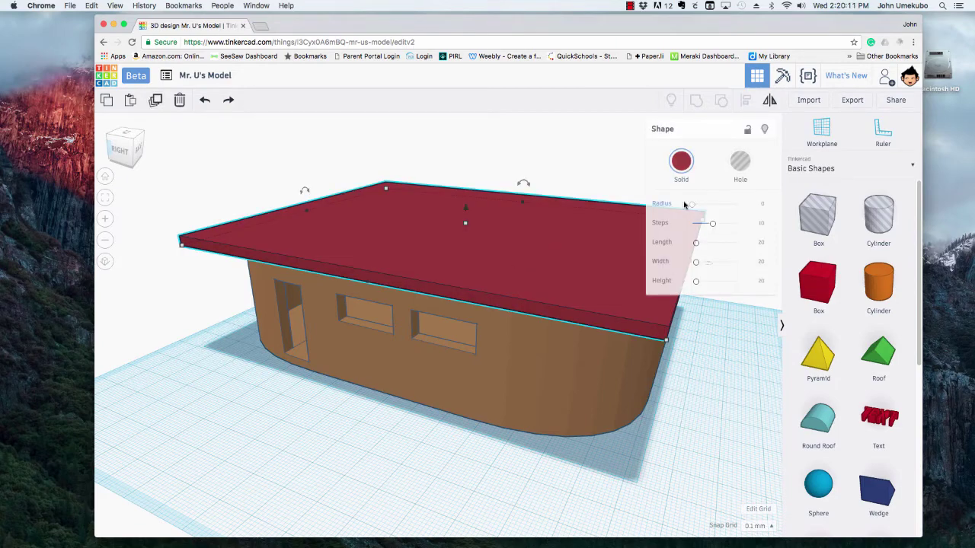
left_click(740, 161)
right_click_drag(725, 216, 619, 265)
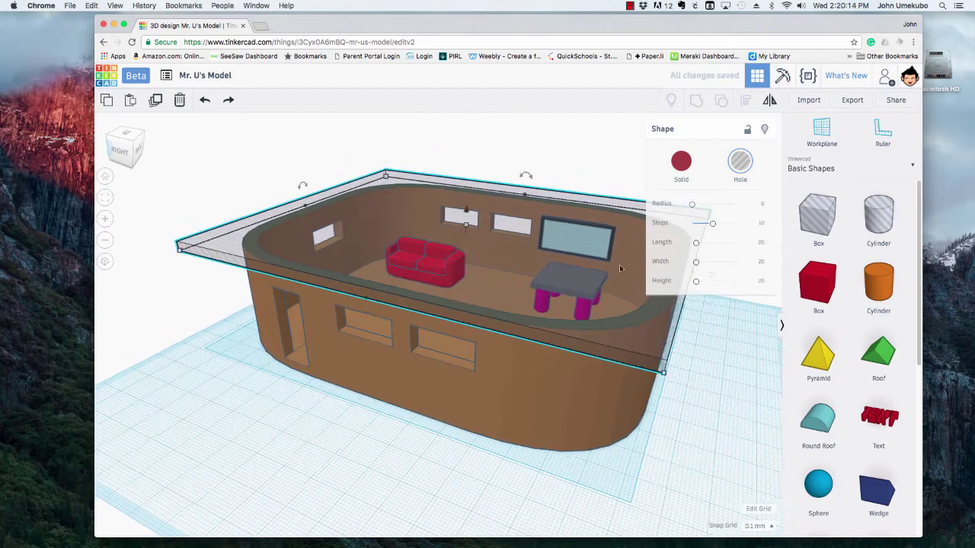
Set the roof back to Solid with Transparent ticked, then zoom into the furnished room
left_click(681, 161)
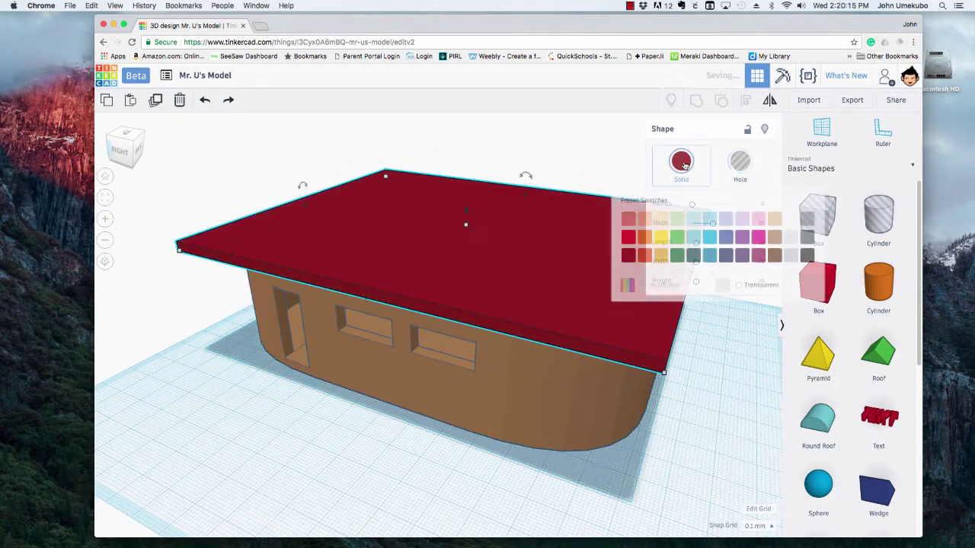
left_click(738, 286)
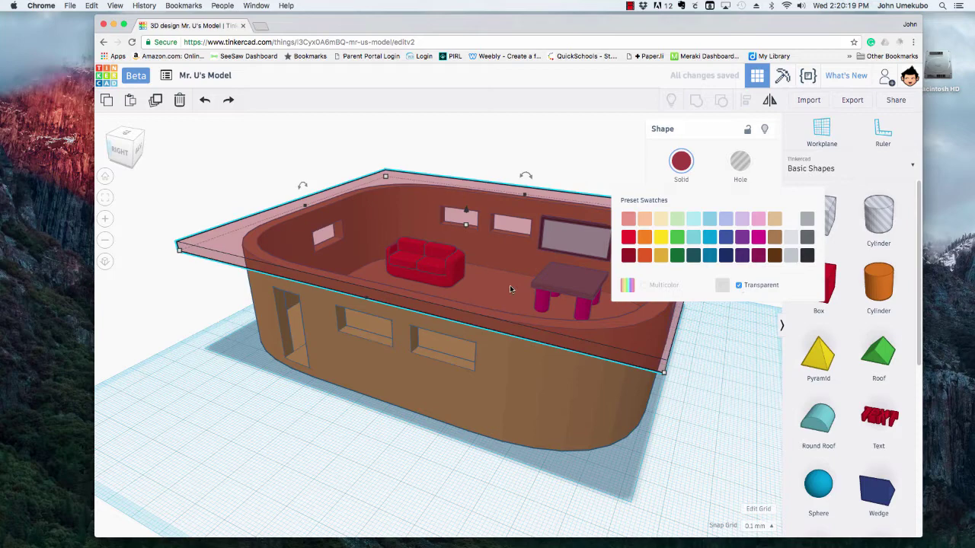
right_click_drag(509, 289, 477, 248)
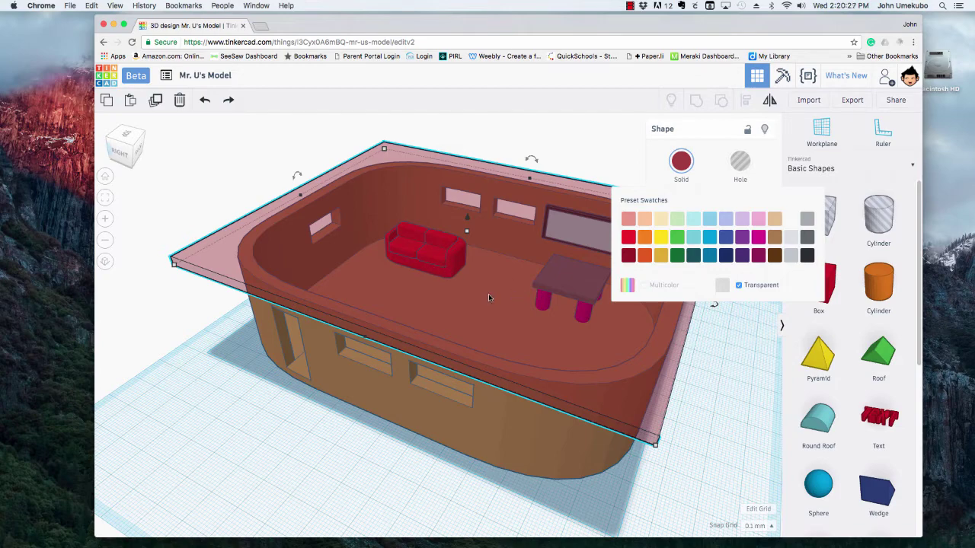
scroll(488, 272, "up", 5)
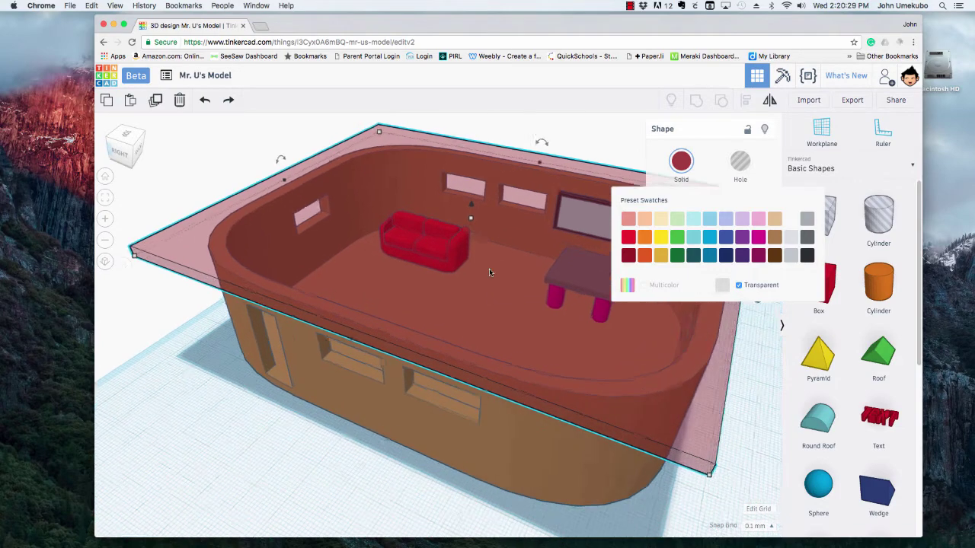
scroll(460, 326, "up", 6)
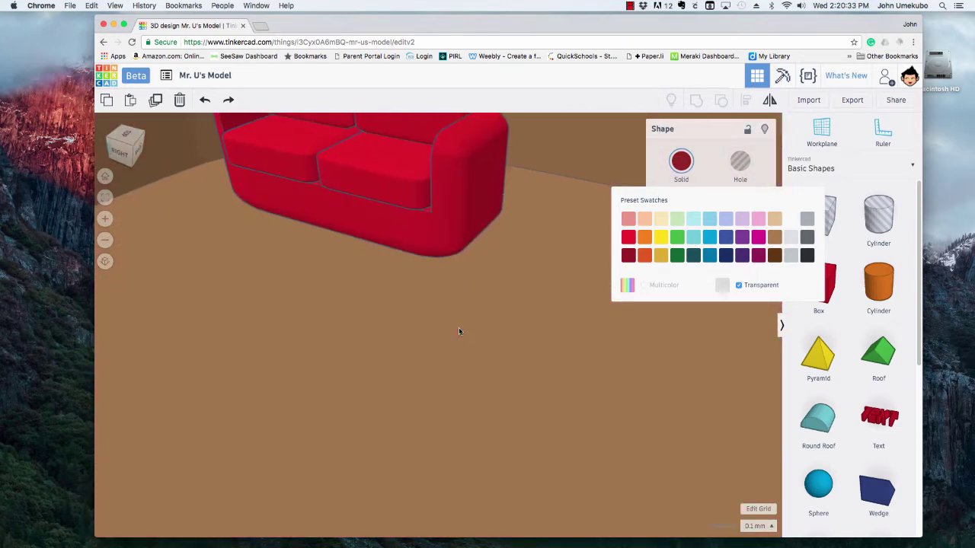
right_click_drag(459, 327, 482, 343)
scroll(446, 323, "down", 3)
scroll(446, 323, "down", 5)
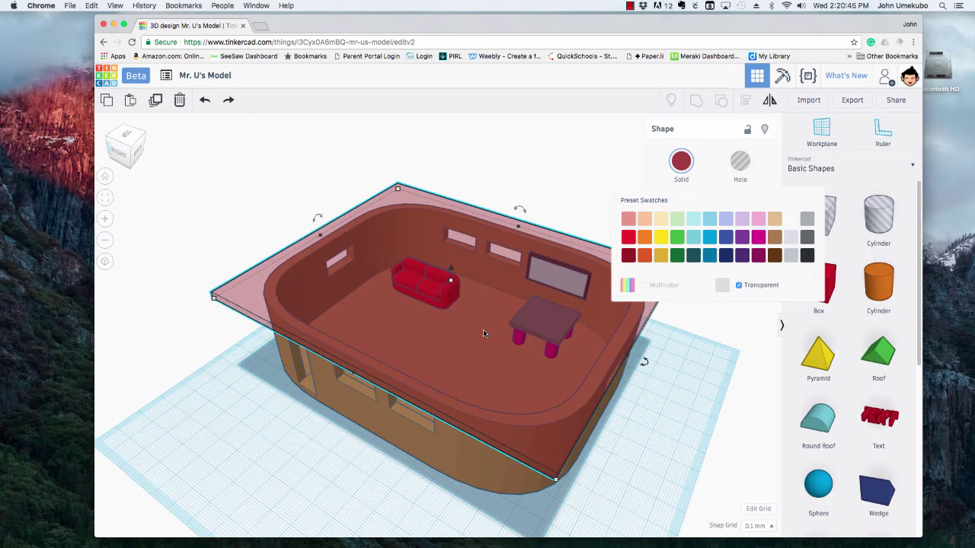
Untick Transparent so the roof is solid red, then hide the roof with the lightbulb
left_click(765, 131)
left_click(261, 286)
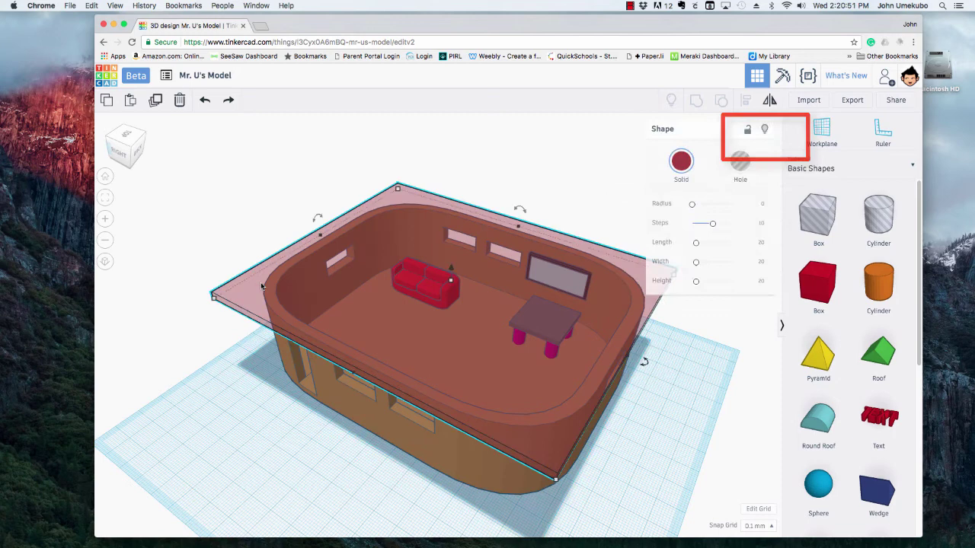
left_click(677, 166)
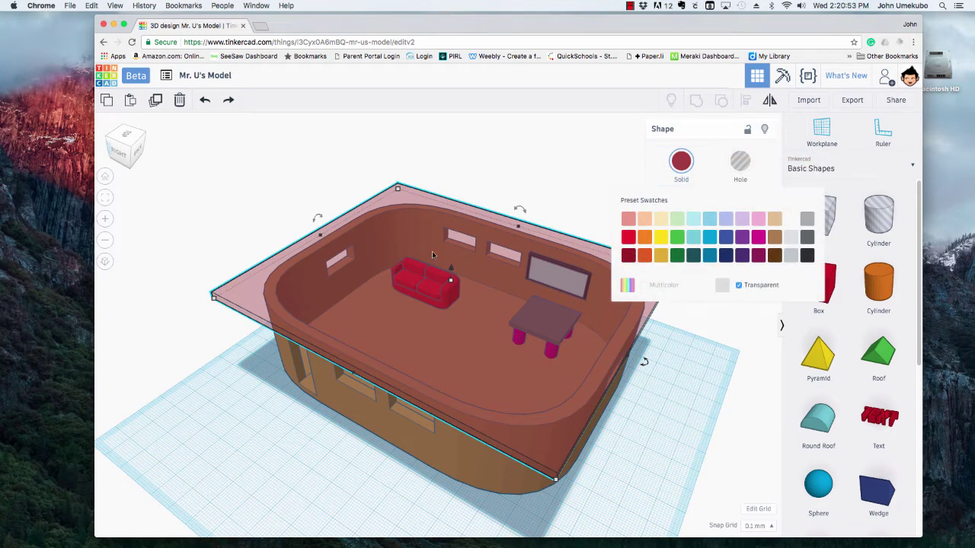
left_click(737, 286)
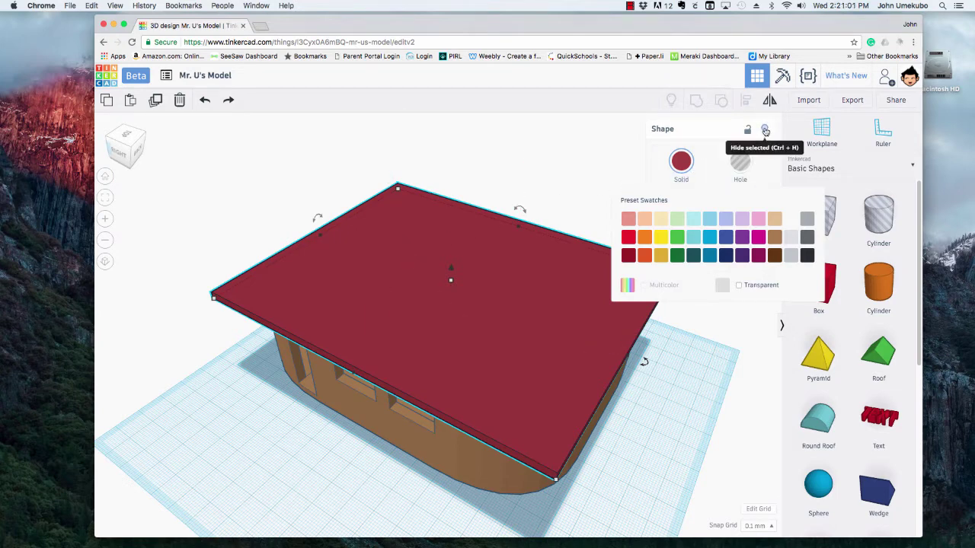
left_click(765, 131)
From a top view, drag the grey table left and back against the wall, and the sofa forward-right
right_click_drag(566, 217, 501, 258)
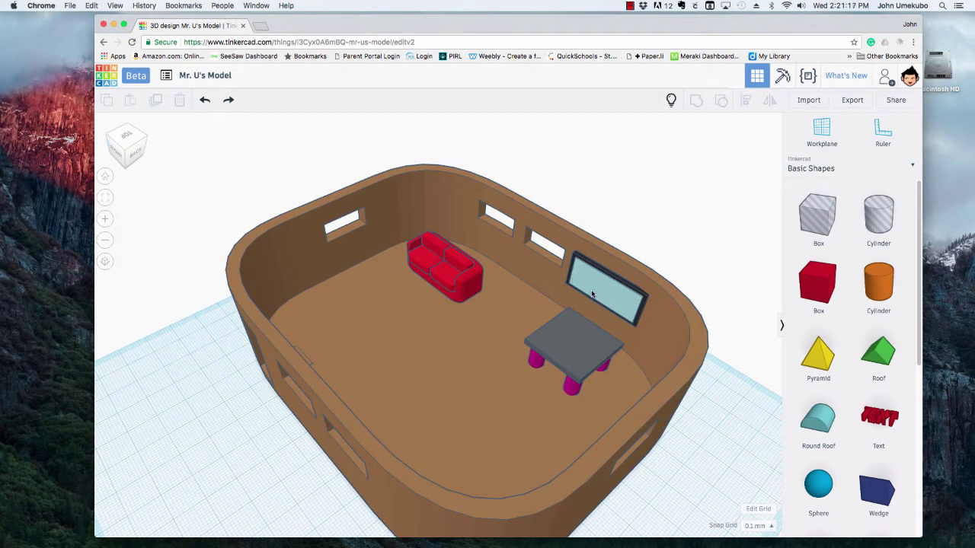
left_click_drag(586, 340, 382, 306)
left_click_drag(456, 284, 516, 380)
left_click_drag(355, 322, 424, 263)
right_click_drag(423, 263, 412, 331)
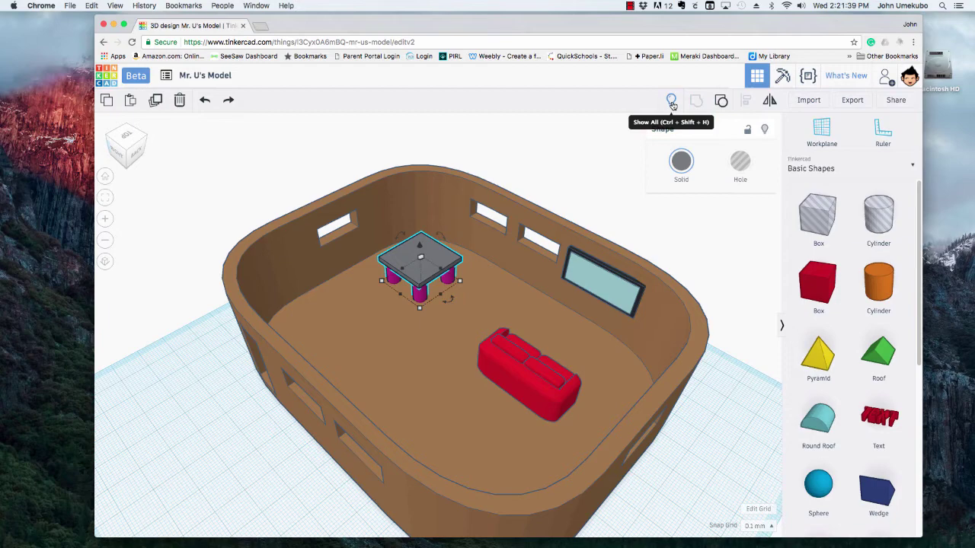
left_click(671, 104)
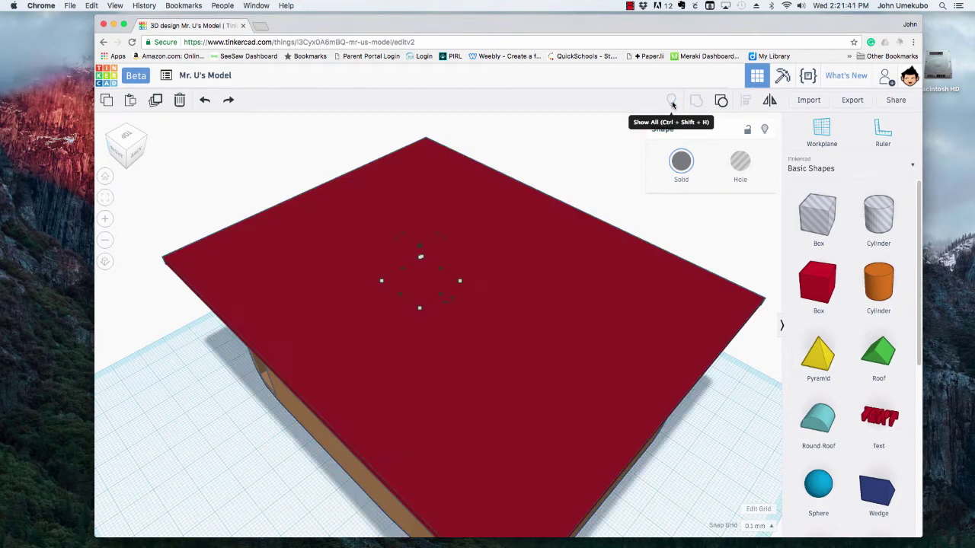
right_click_drag(305, 463, 614, 260)
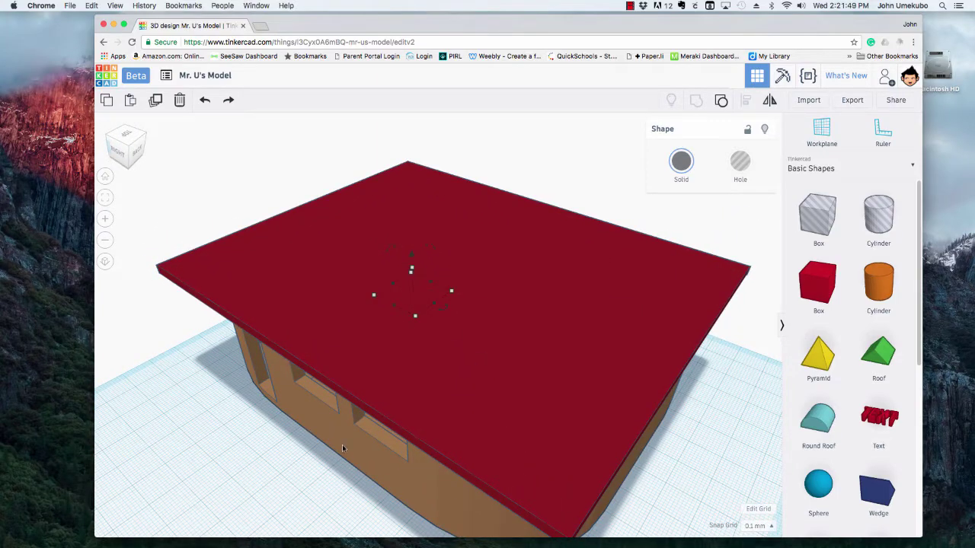
left_click(460, 376)
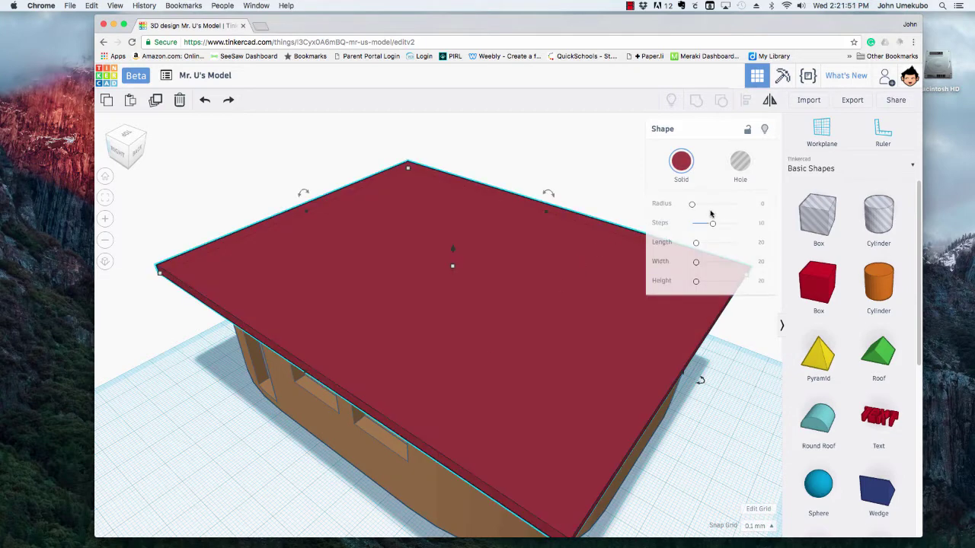
left_click(765, 129)
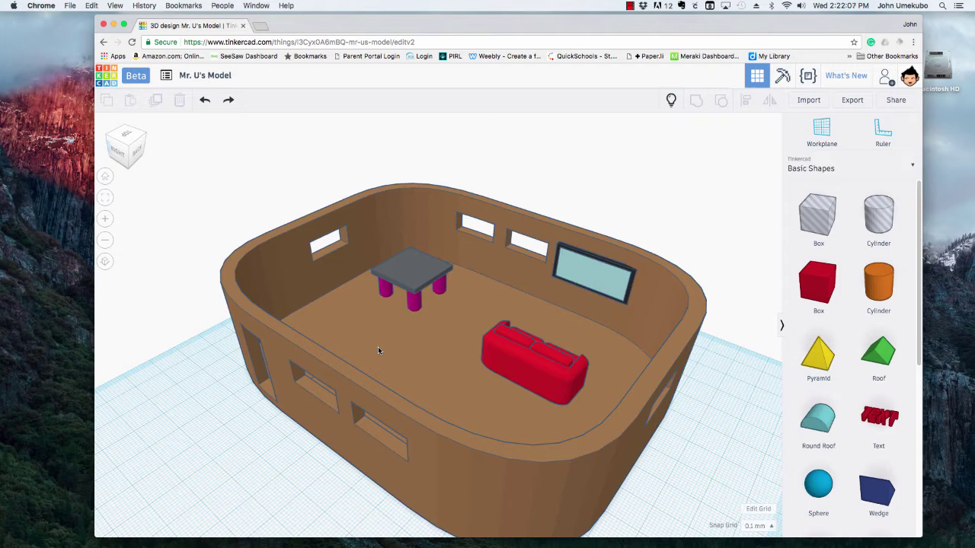
Lock editing on the room floor with the padlock, then orbit around the locked room
left_click(378, 350)
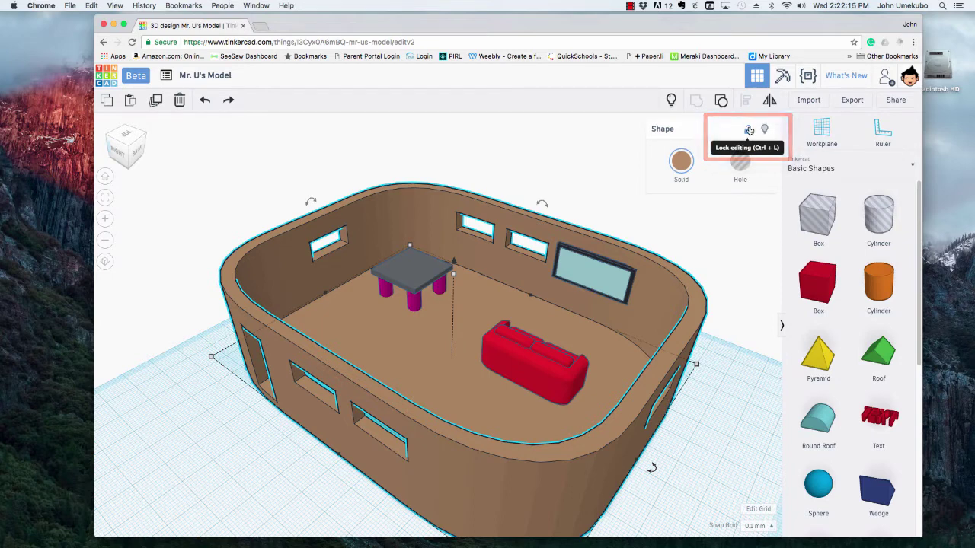
left_click(749, 131)
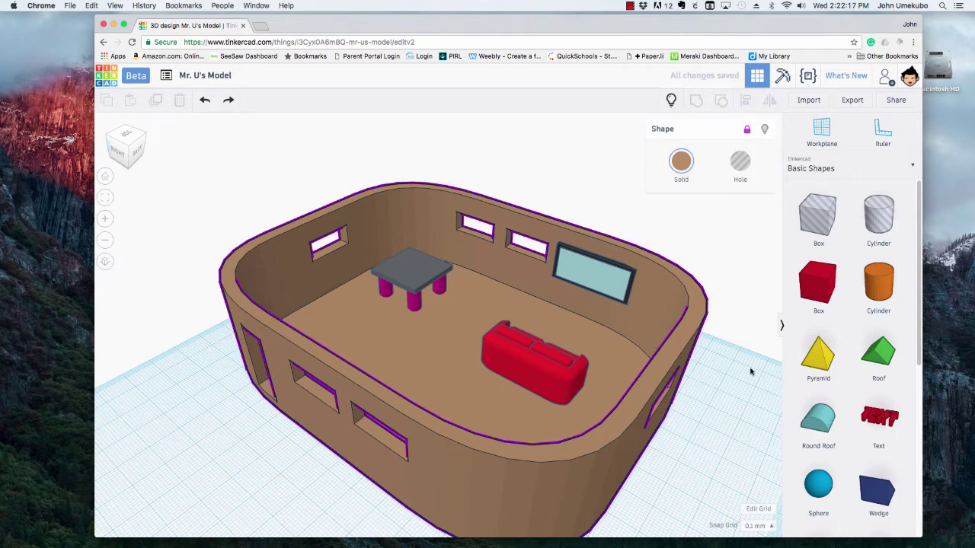
right_click_drag(752, 377, 633, 390)
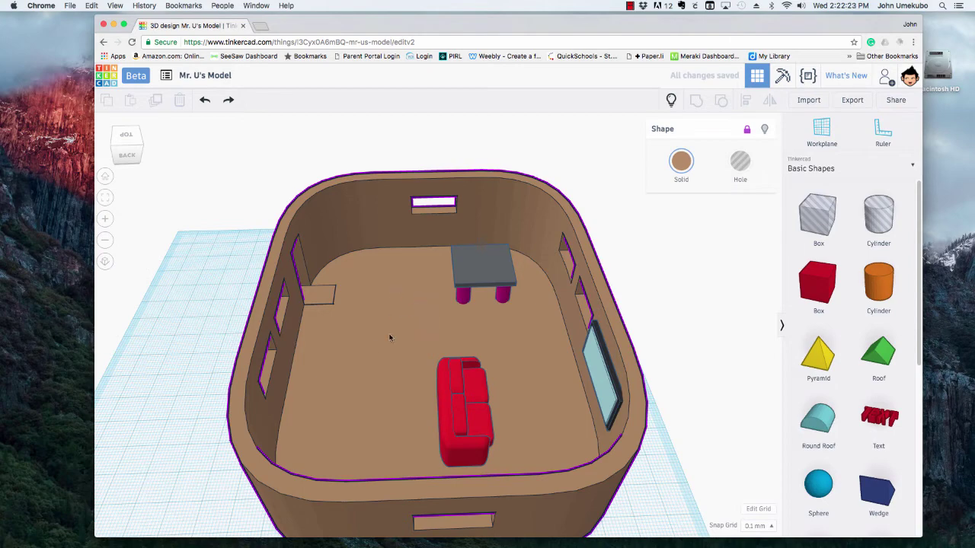
right_click_drag(389, 337, 400, 442)
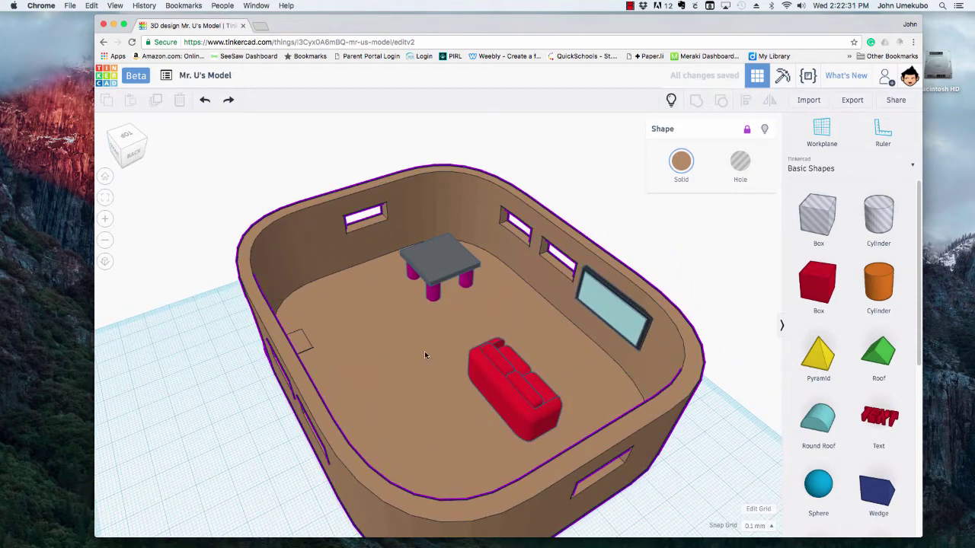
mouse_move(424, 352)
right_mouse_down()
mouse_move(472, 337)
mouse_move(407, 349)
right_mouse_up()
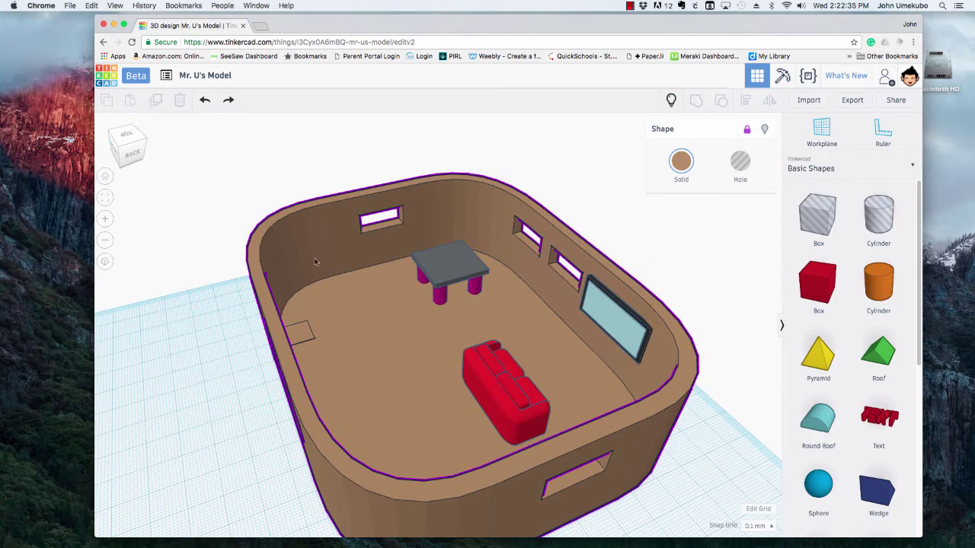
right_click_drag(365, 368, 404, 371)
Nudge the red sofa slightly toward the front, then unlock editing on the room base
left_click(427, 264)
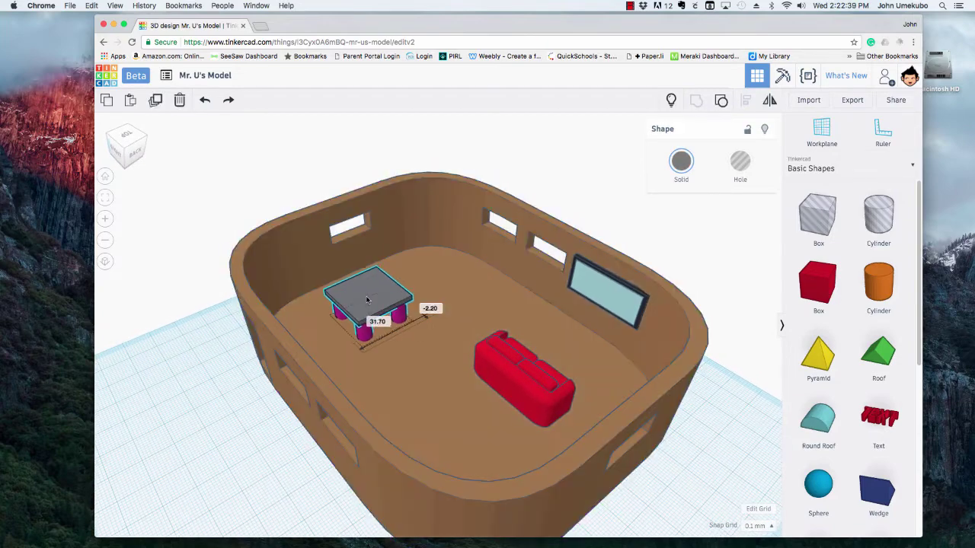
left_click_drag(528, 341, 530, 360)
right_click_drag(470, 408, 397, 384)
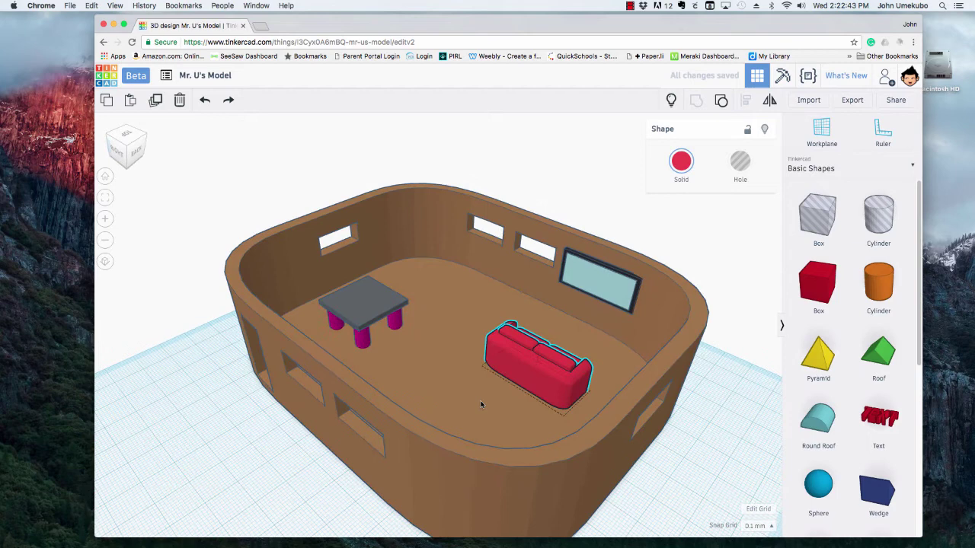
left_click(396, 385)
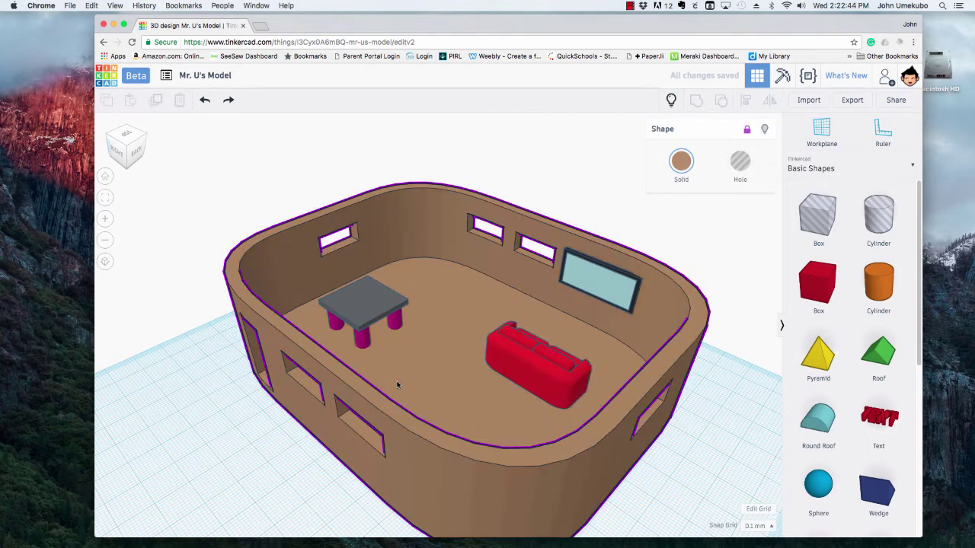
left_click(748, 132)
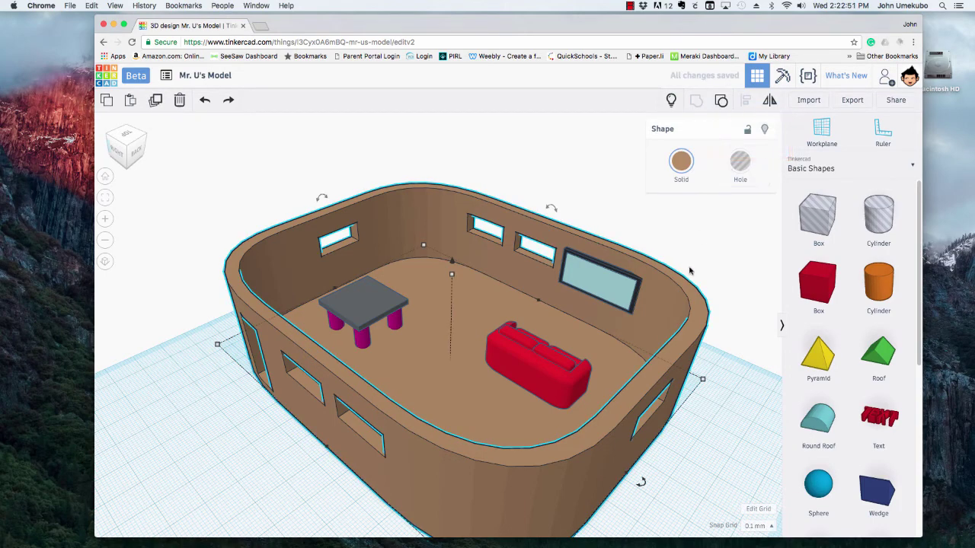